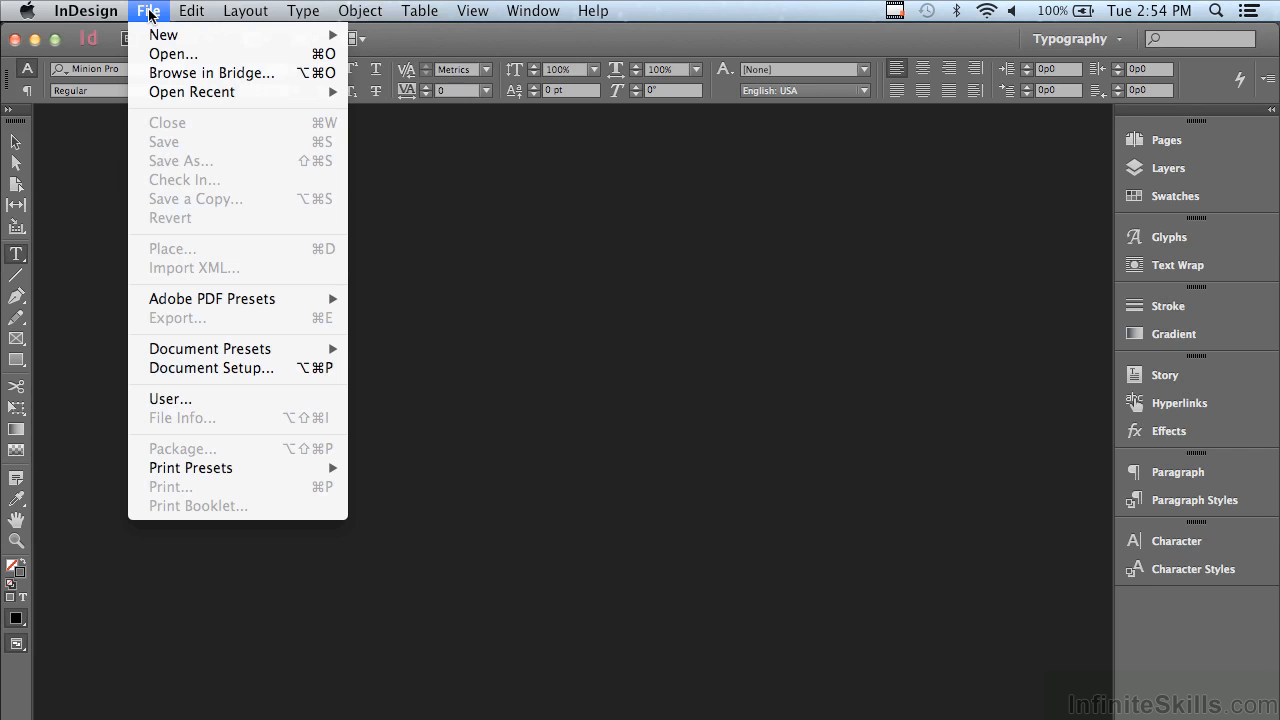
Step: Open the document "Anchoring Objects to Flow of Text.indd" from the Chapter 9 working files folder
click(155, 55)
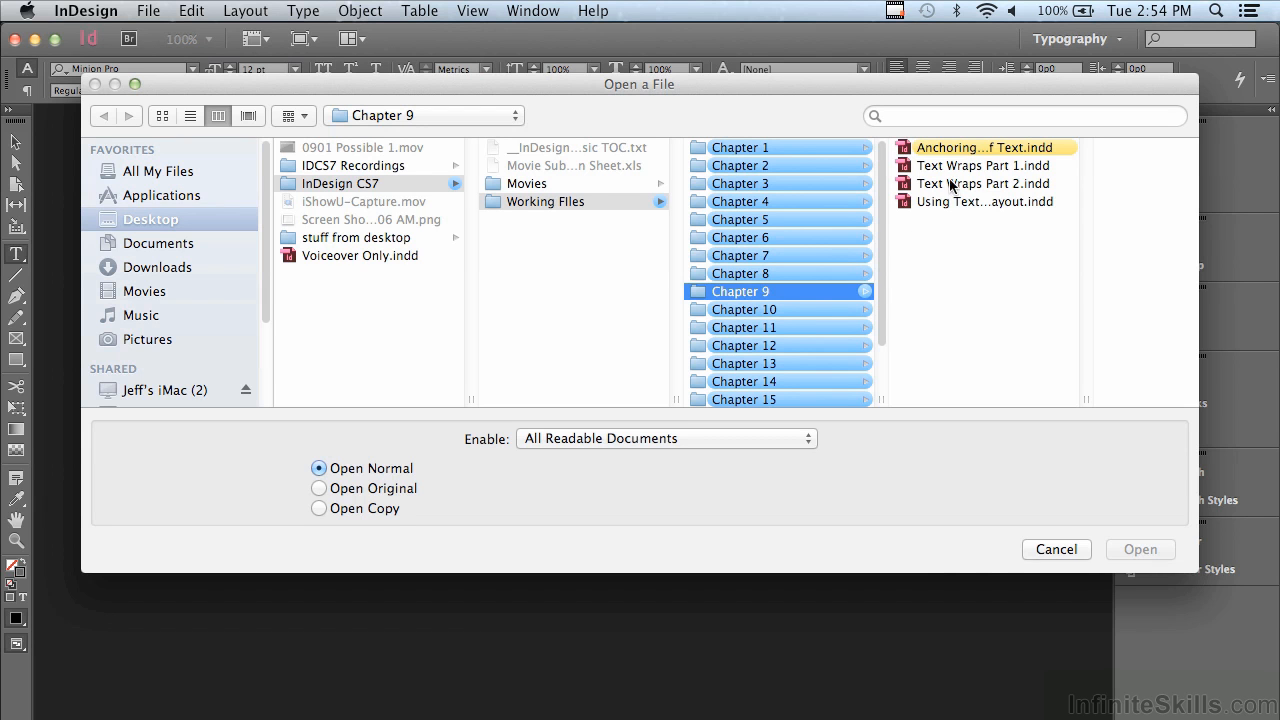
click(954, 147)
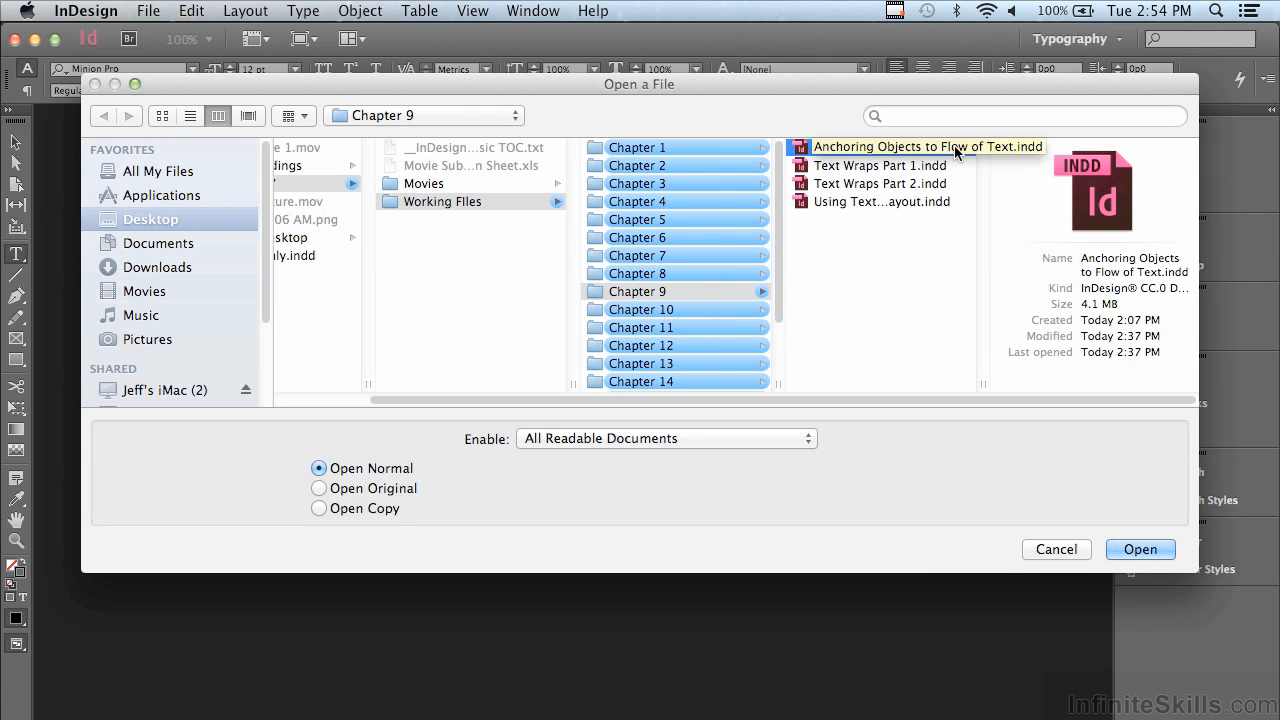
click(1130, 553)
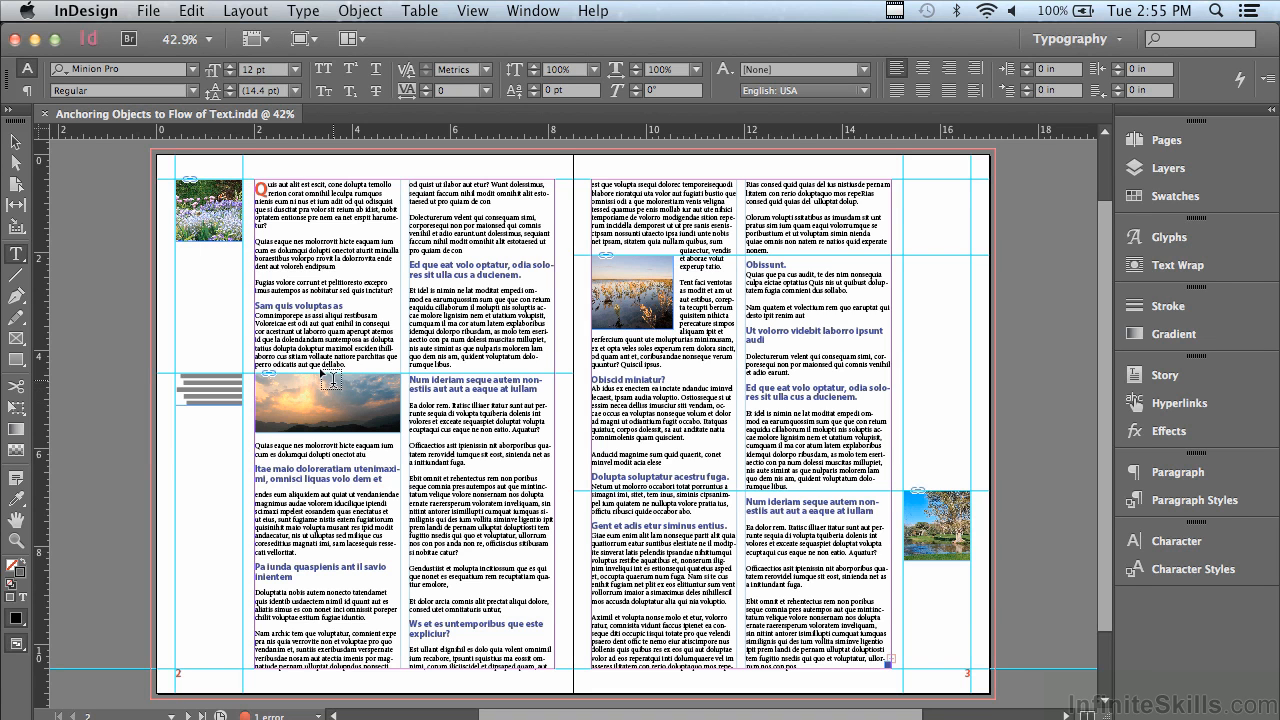
Step: Test the text reflow by adding a blank line above the heading "Sam quis voluptas as" and removing it
click(256, 304)
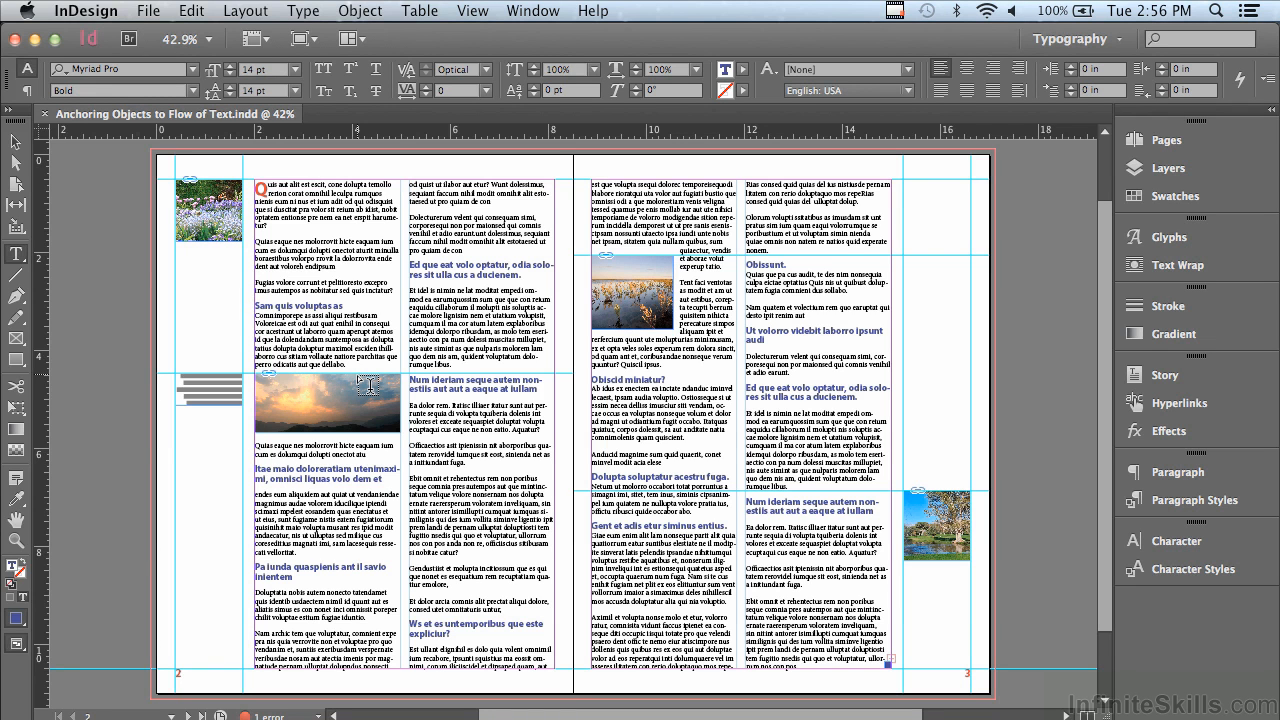
key(Return)
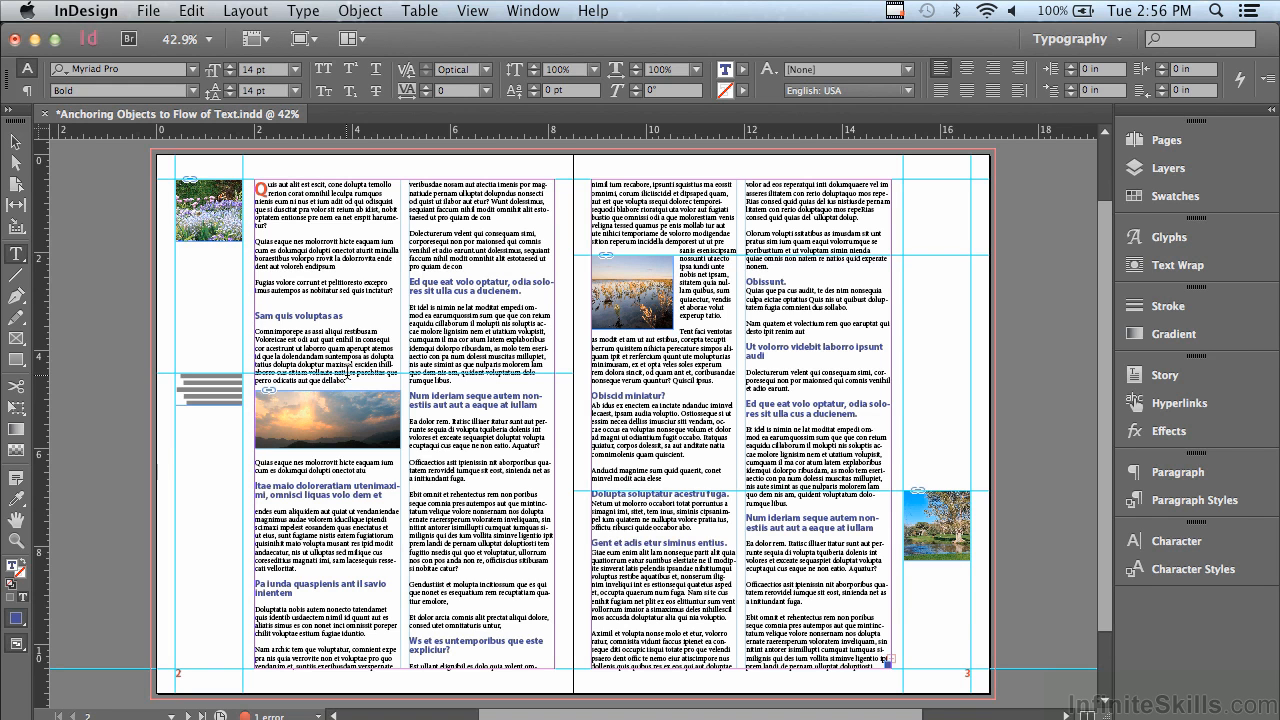
key(Delete)
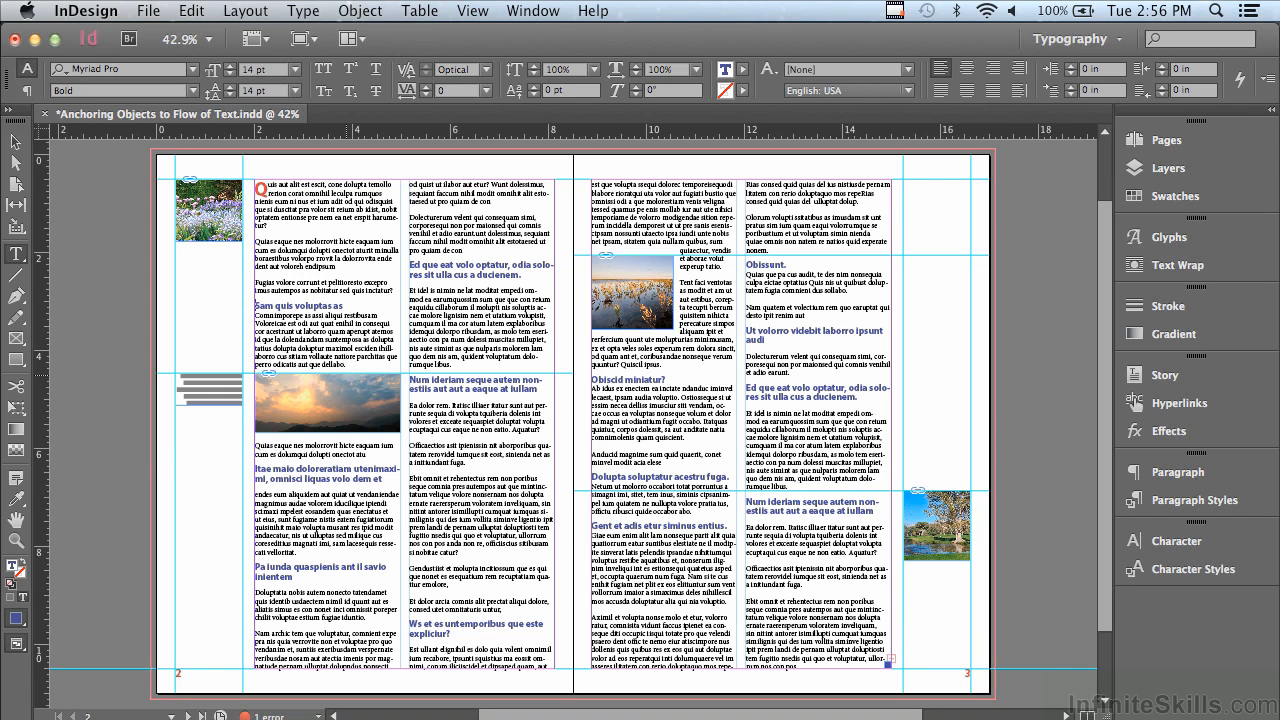
Step: Cut the sunset image in the first column of page 2 out of the layout
click(15, 141)
click(263, 388)
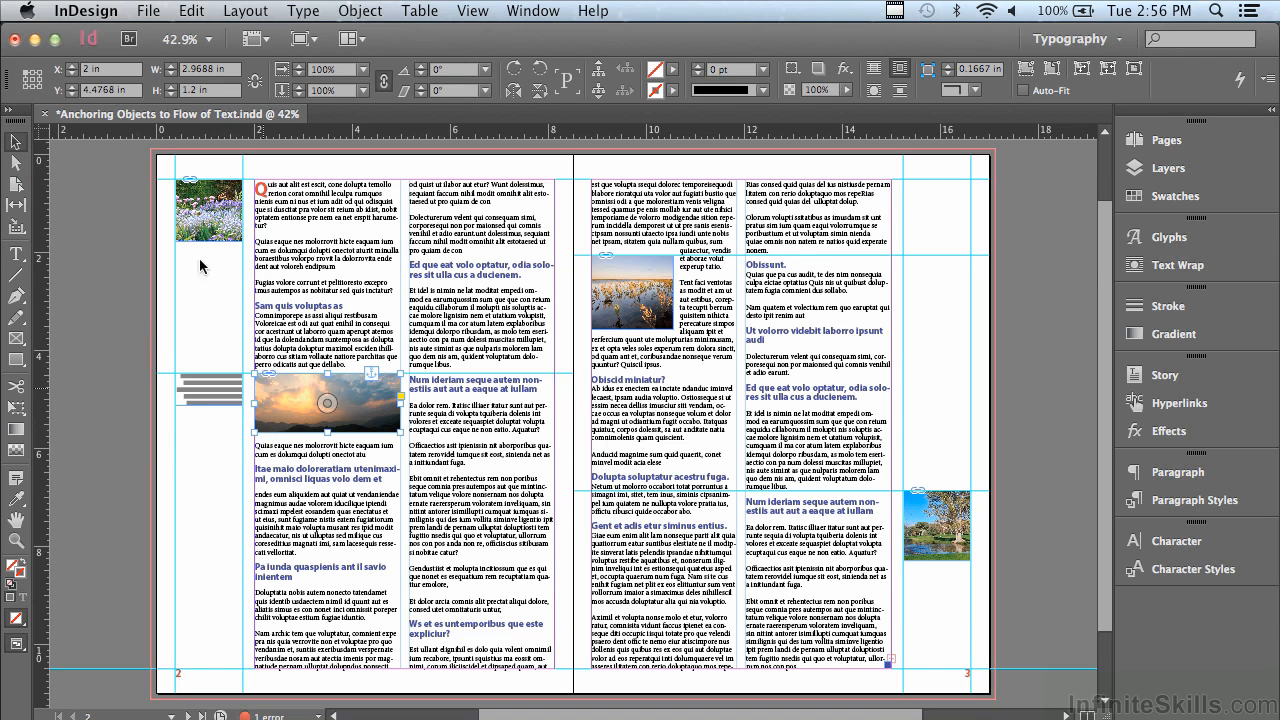
click(187, 10)
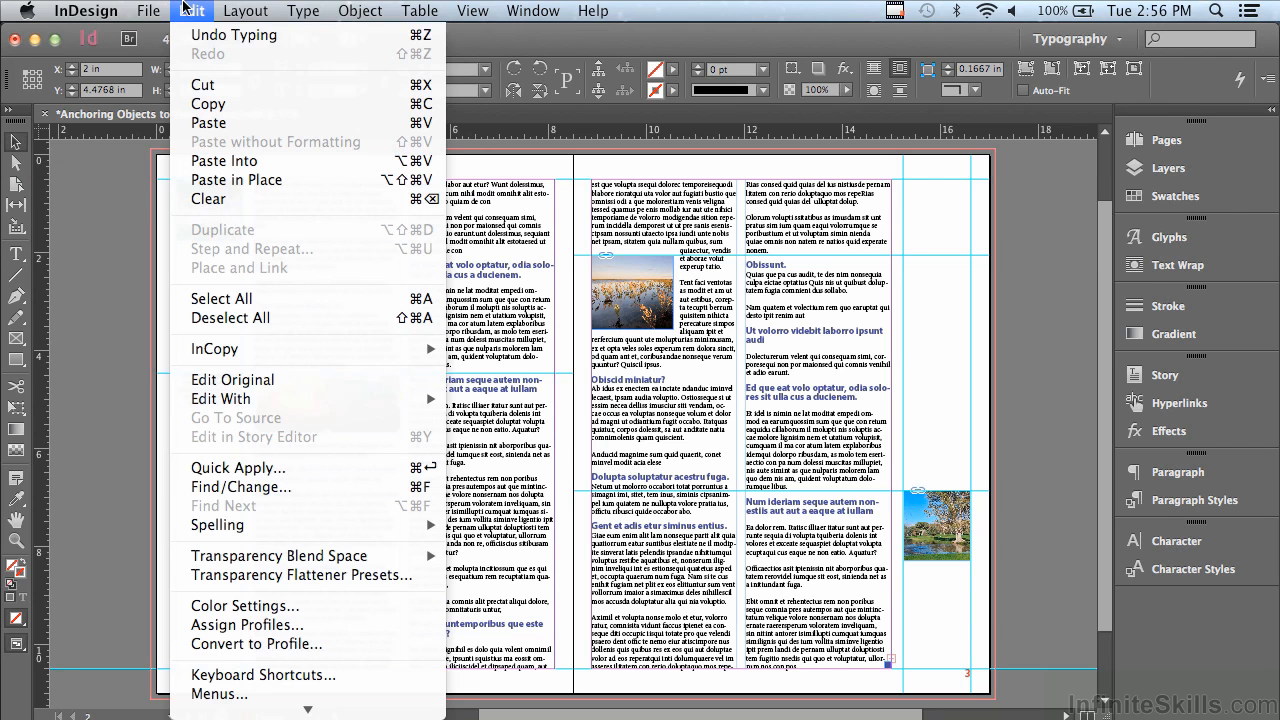
click(201, 86)
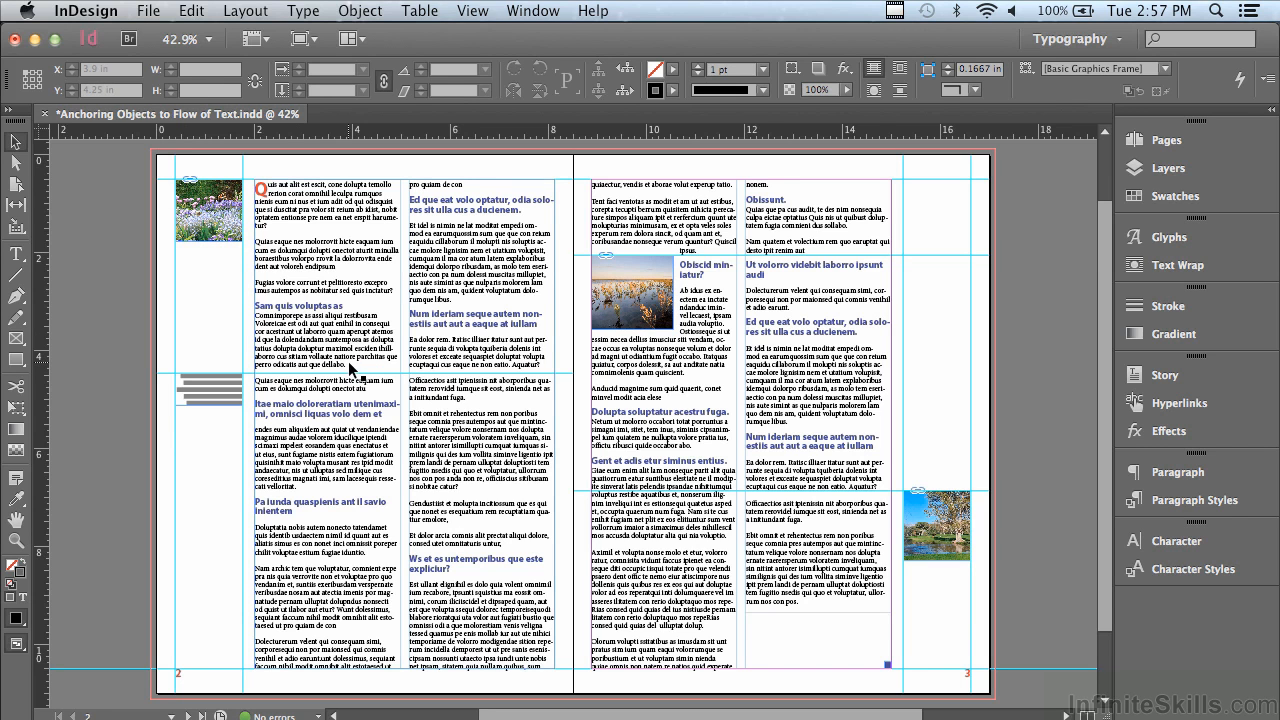
Step: Paste the cut sunset image into the text at the end of the paragraph ending "aut que dellabo."
key(t)
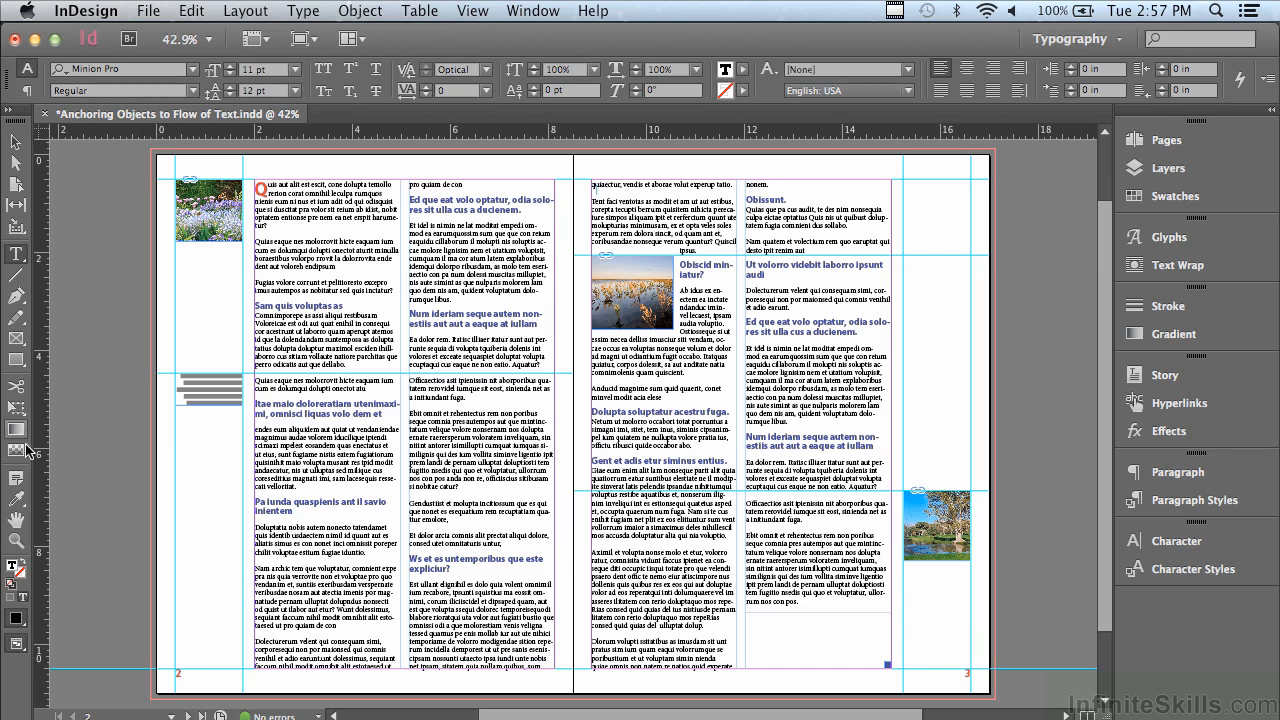
click(16, 541)
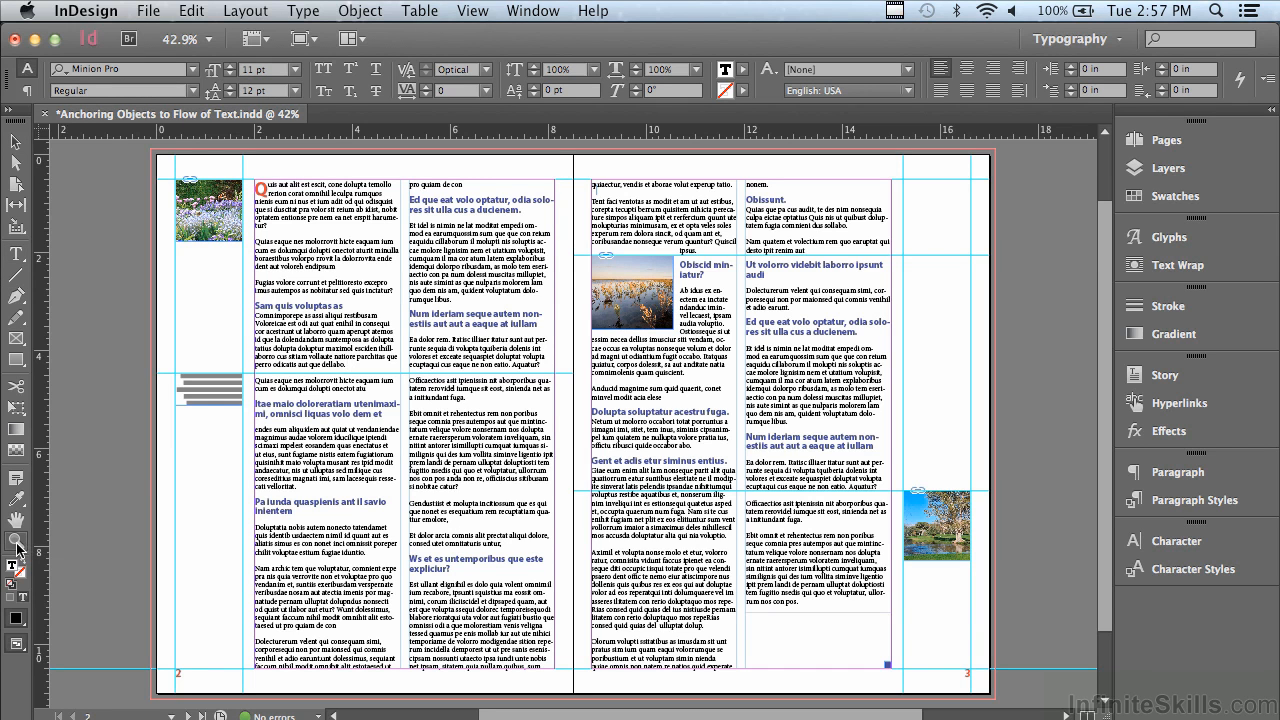
drag(145, 148, 747, 521)
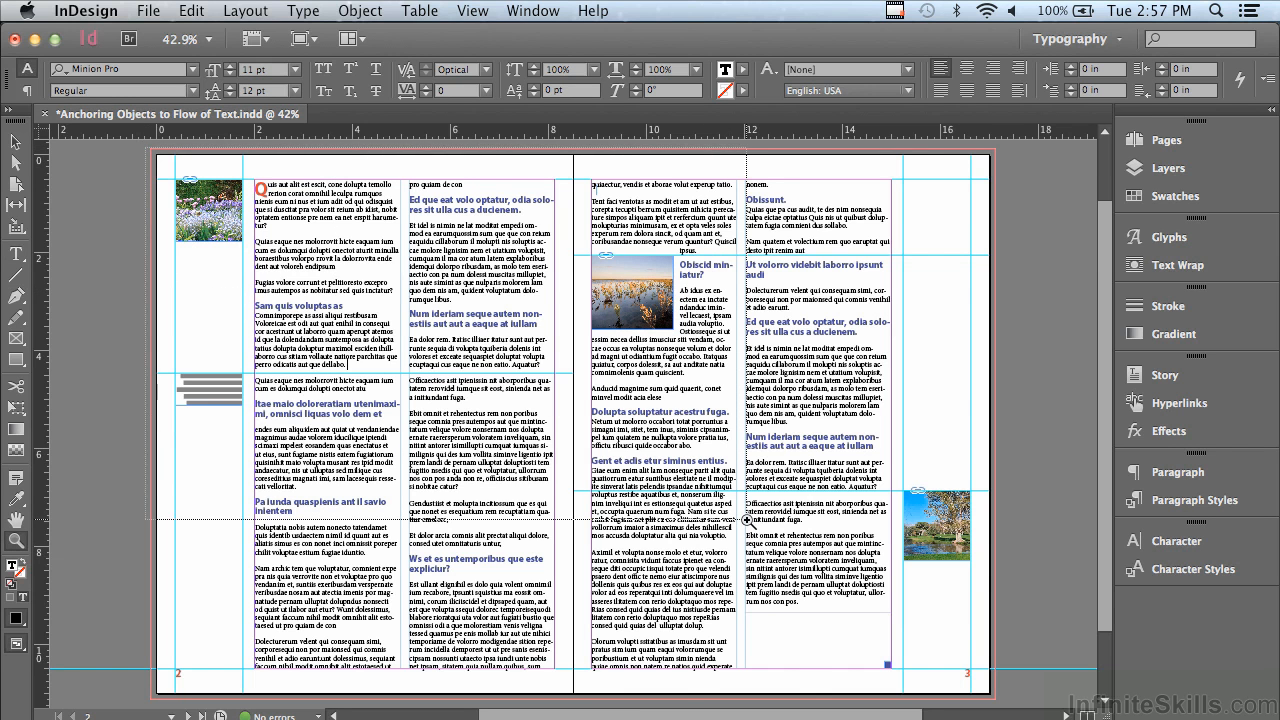
drag(747, 521, 747, 521)
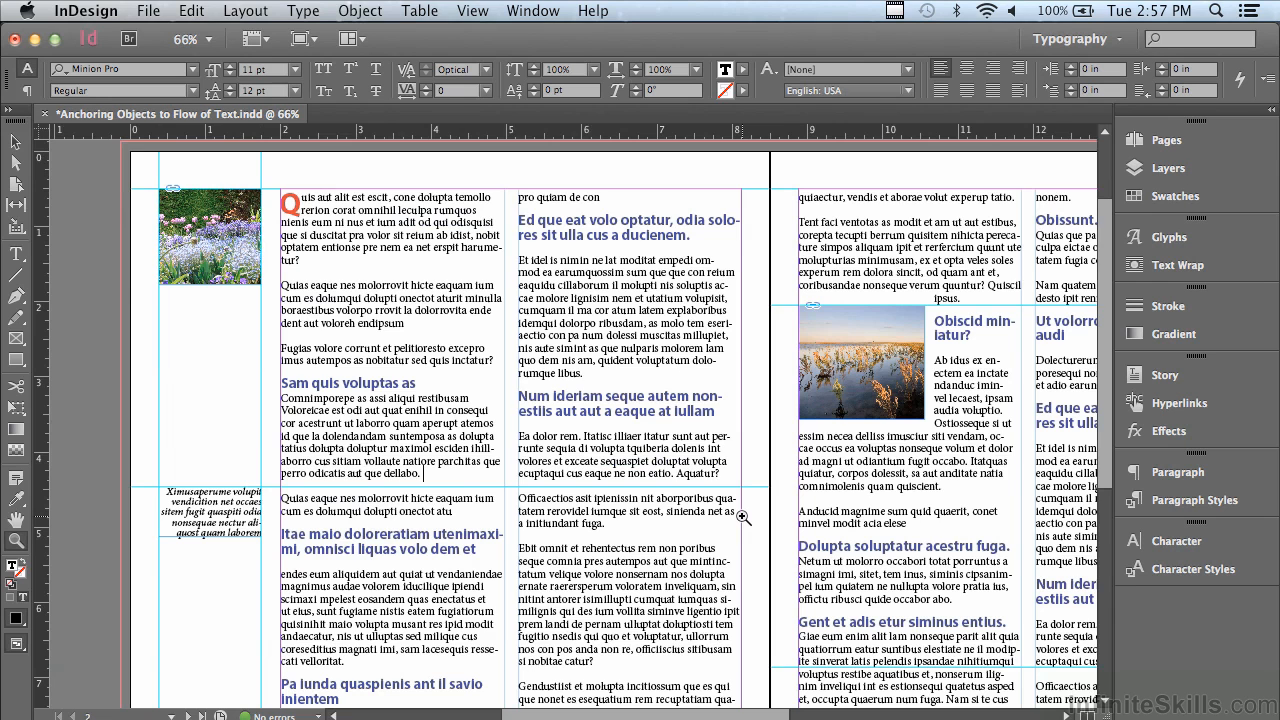
click(18, 255)
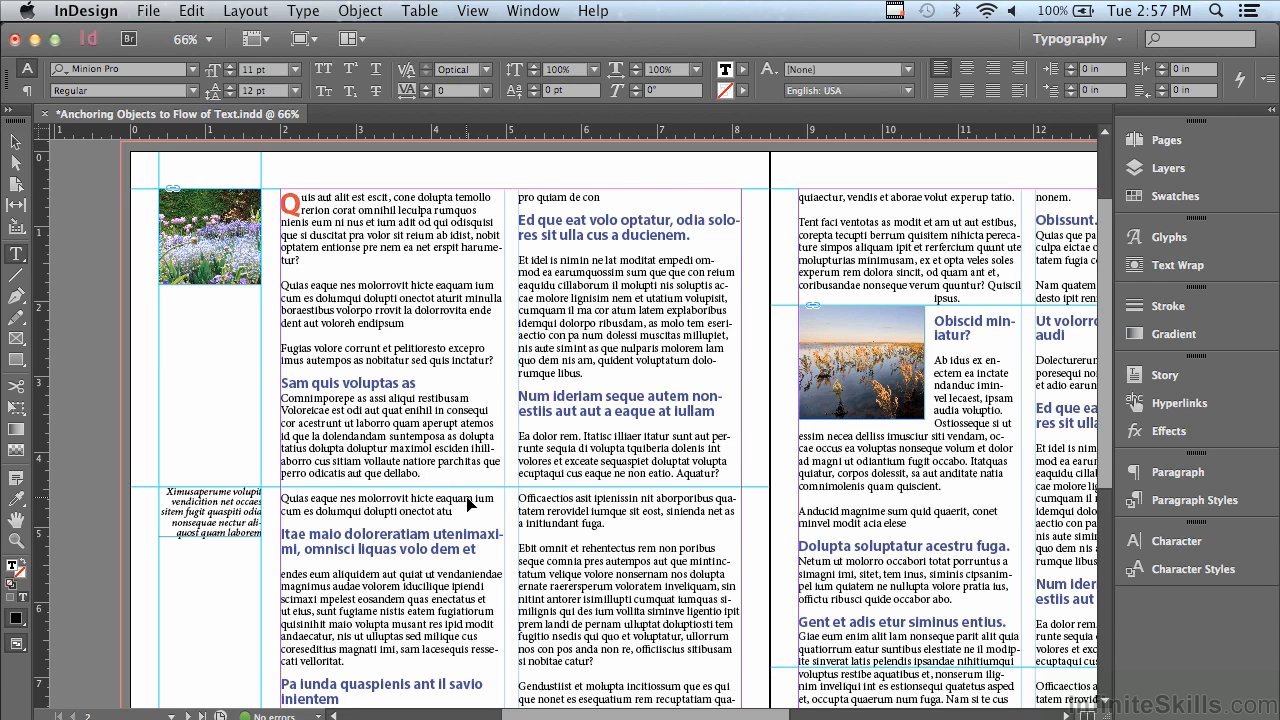
key(super+v)
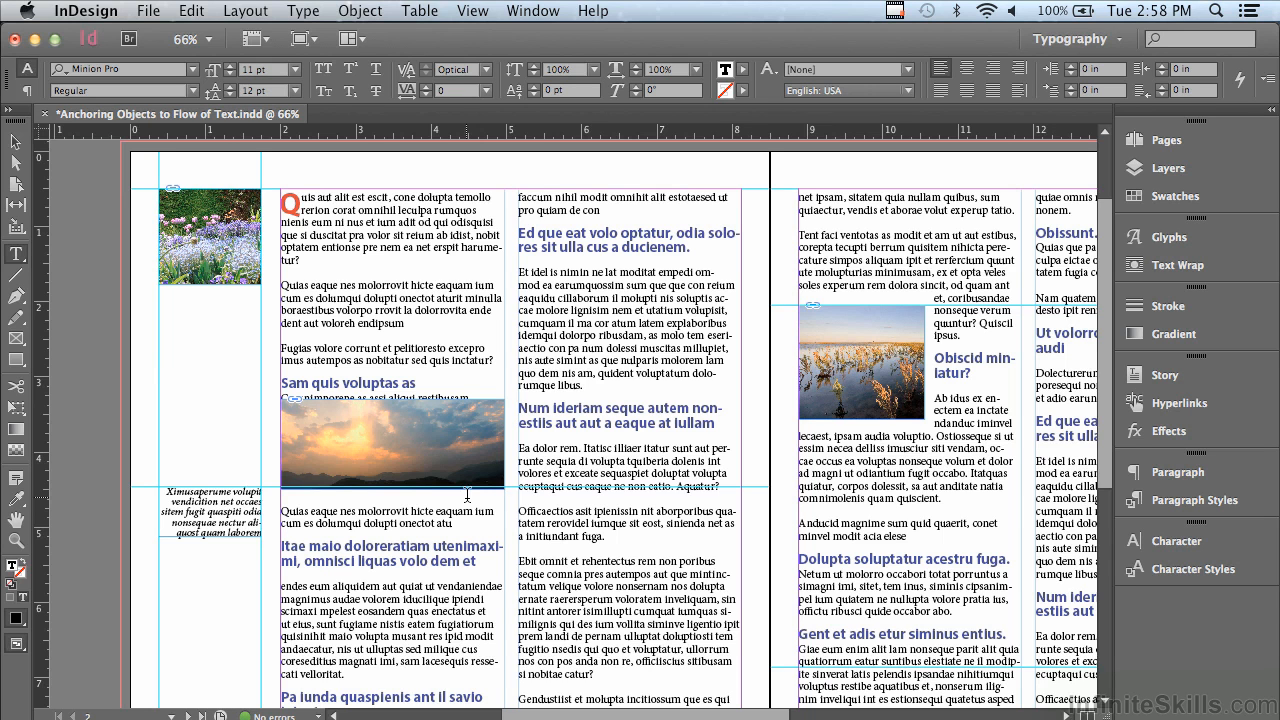
Step: Open the Anchored Object Options for the sunset image and preview the Above Line placement
click(16, 143)
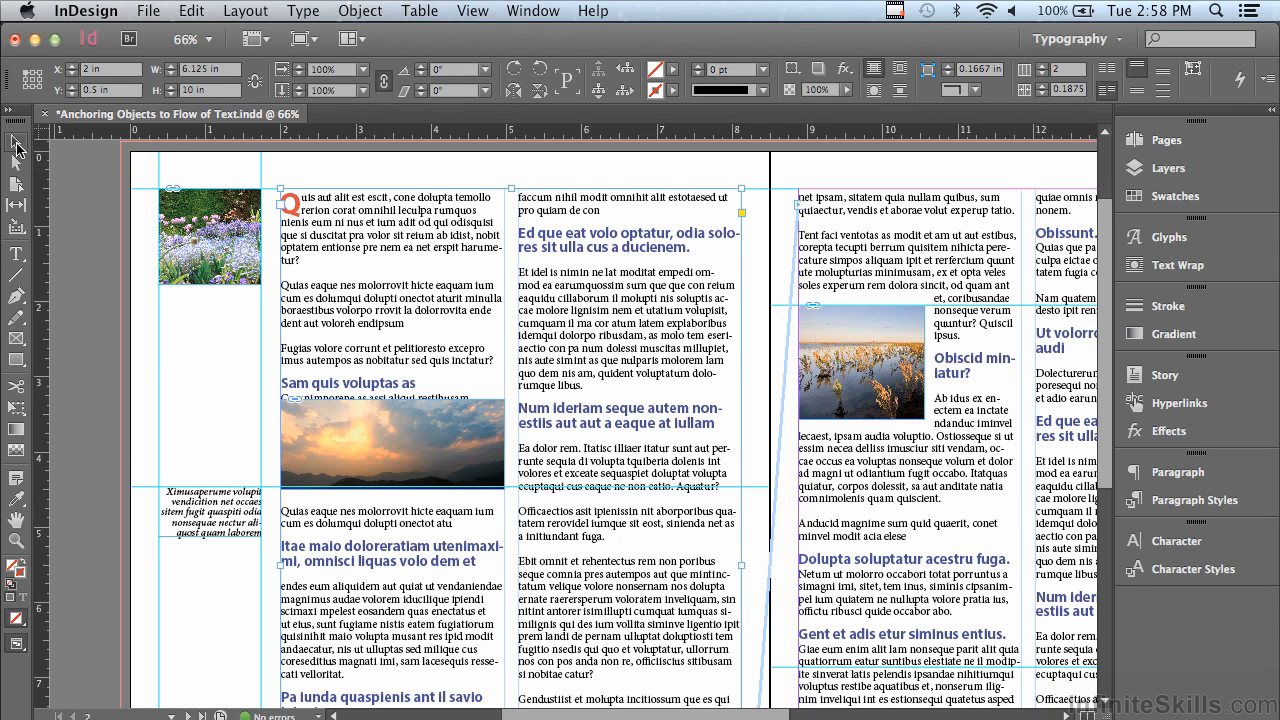
click(325, 435)
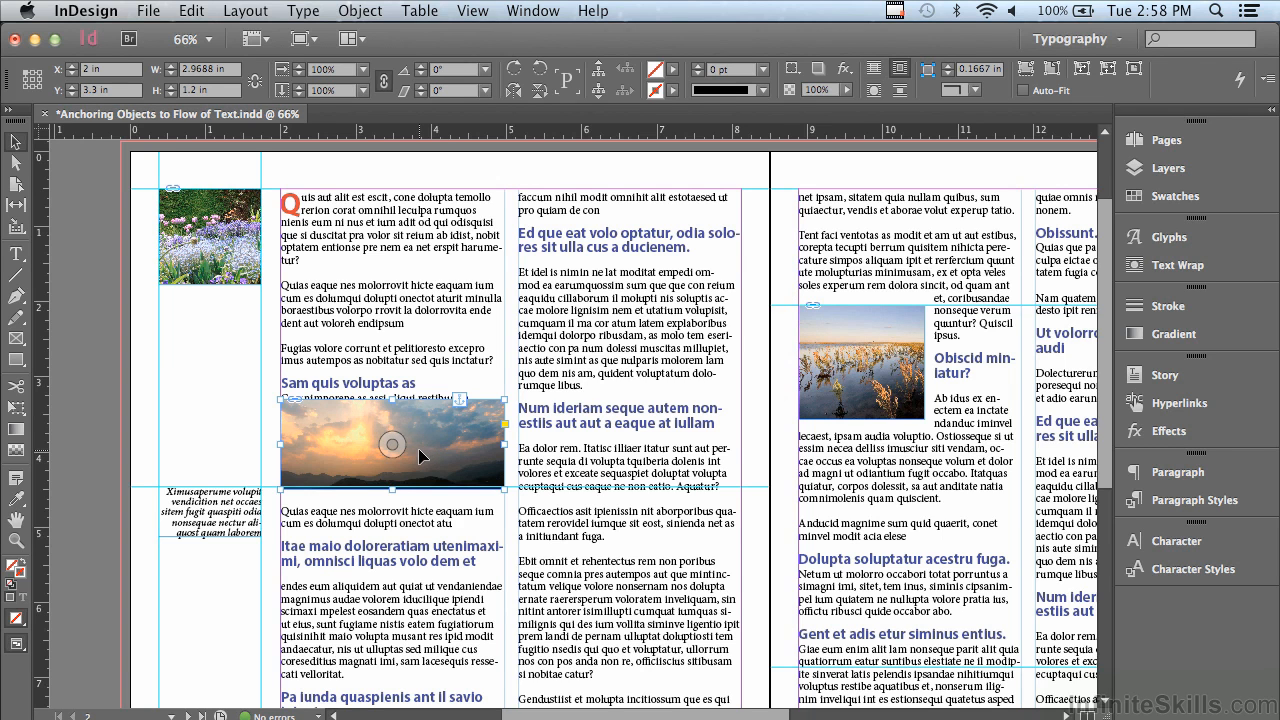
click(353, 11)
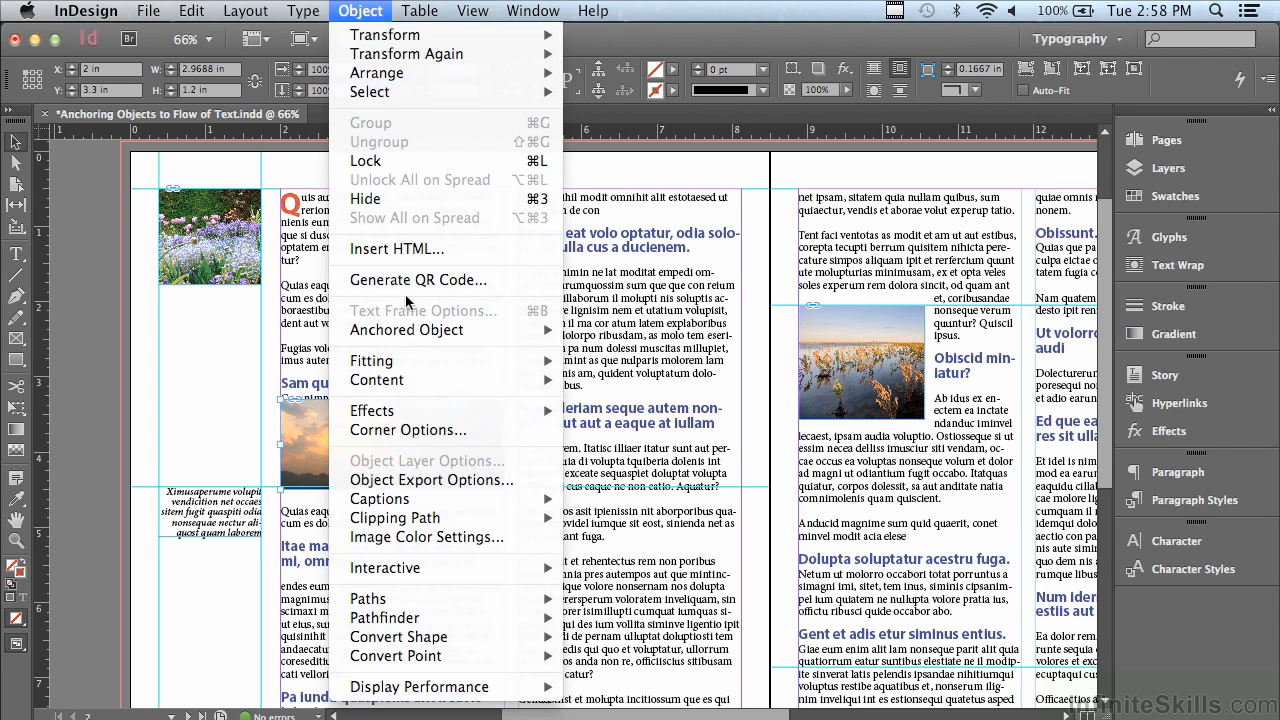
mouse_move(409, 332)
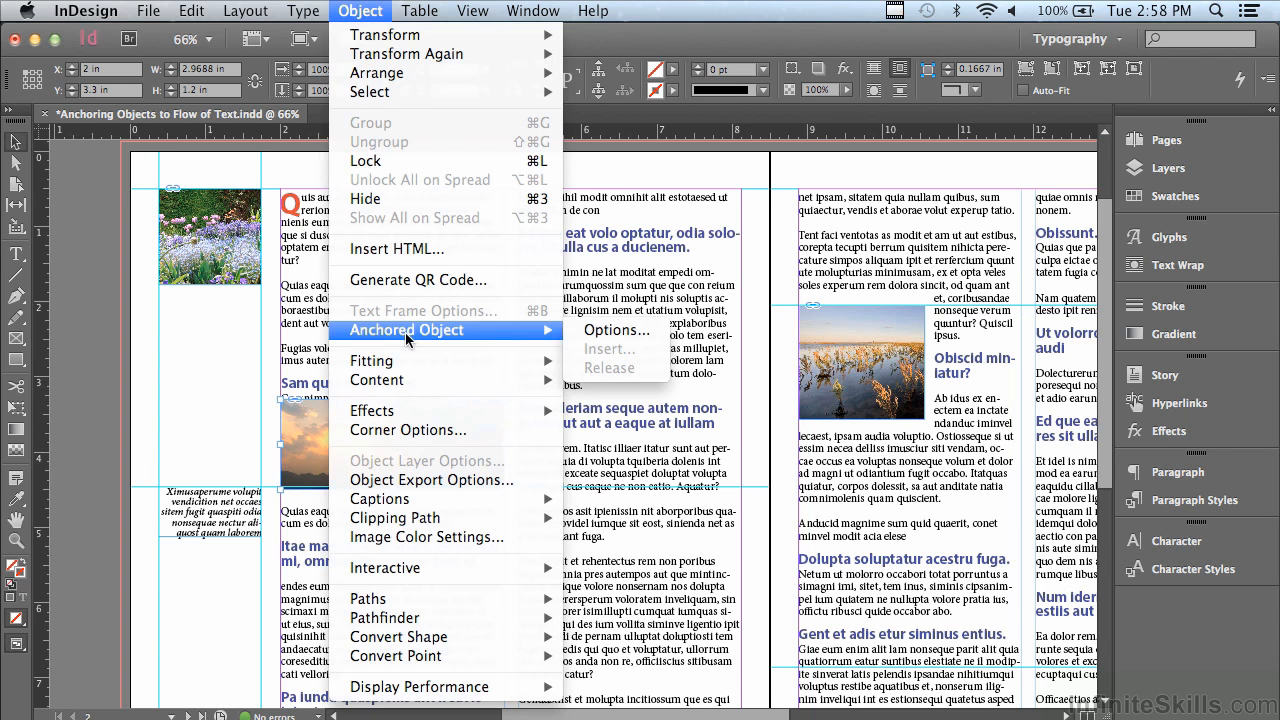
click(625, 330)
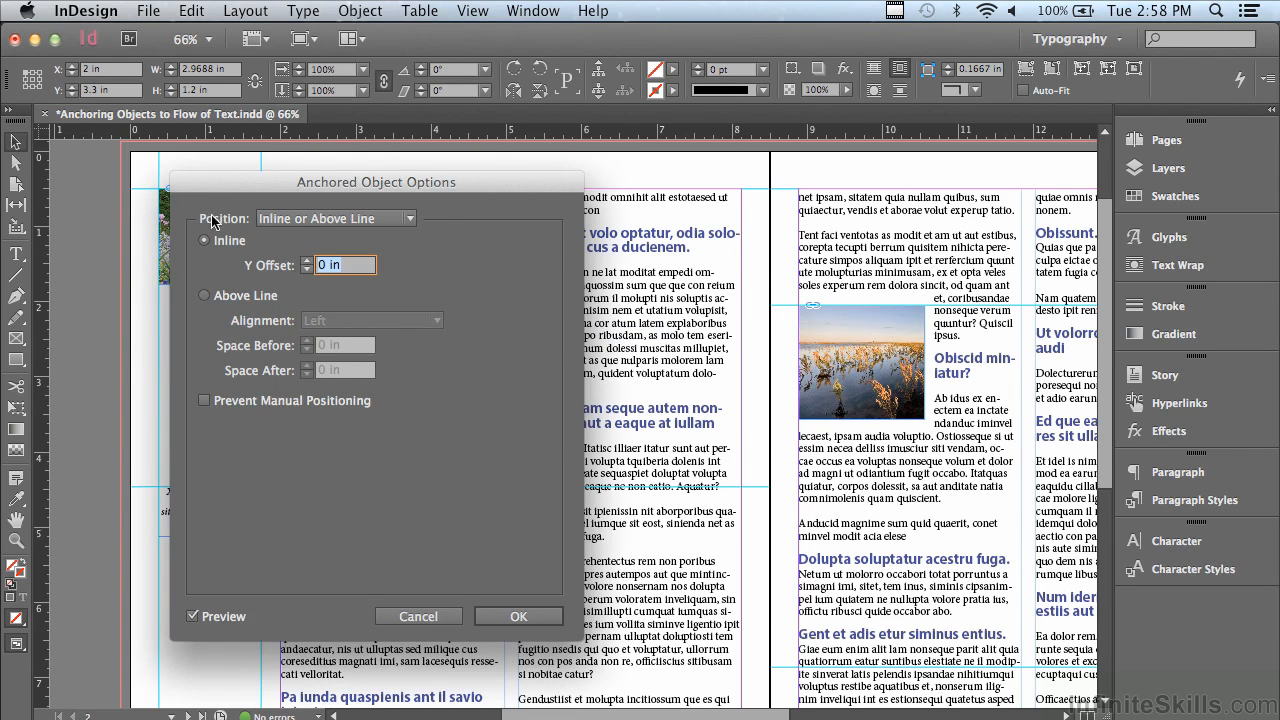
drag(207, 182, 727, 198)
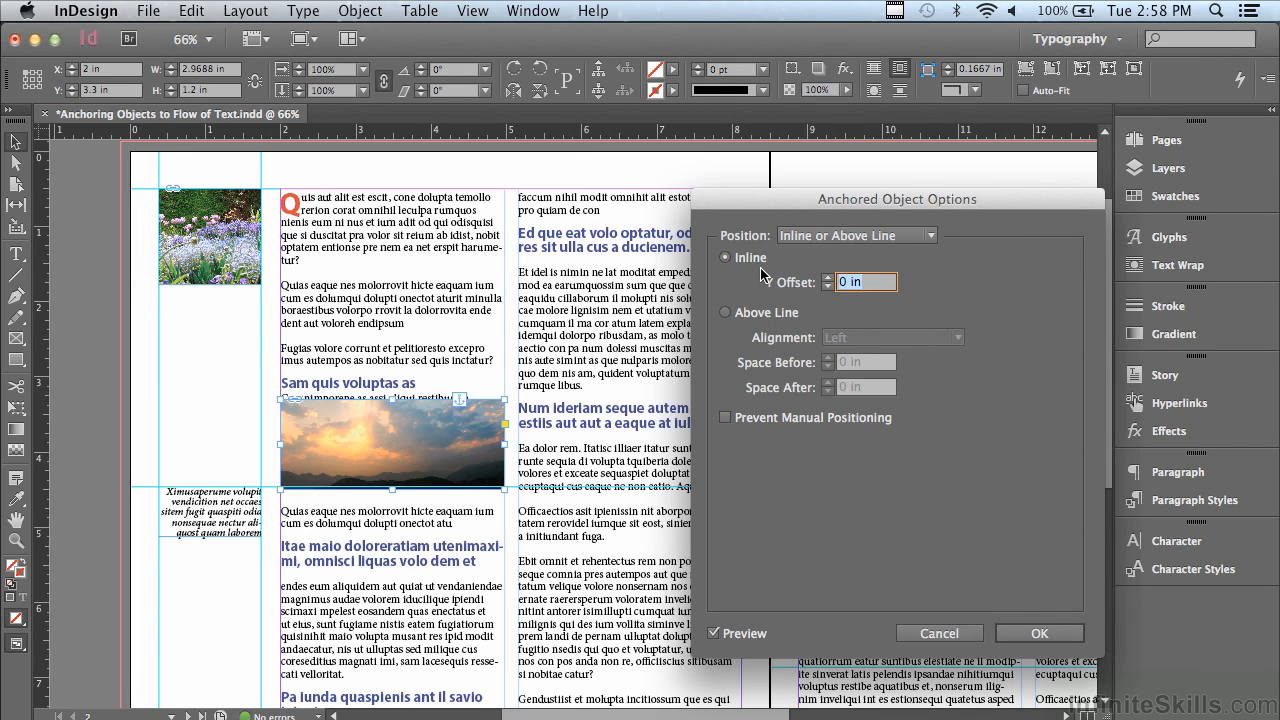
click(726, 313)
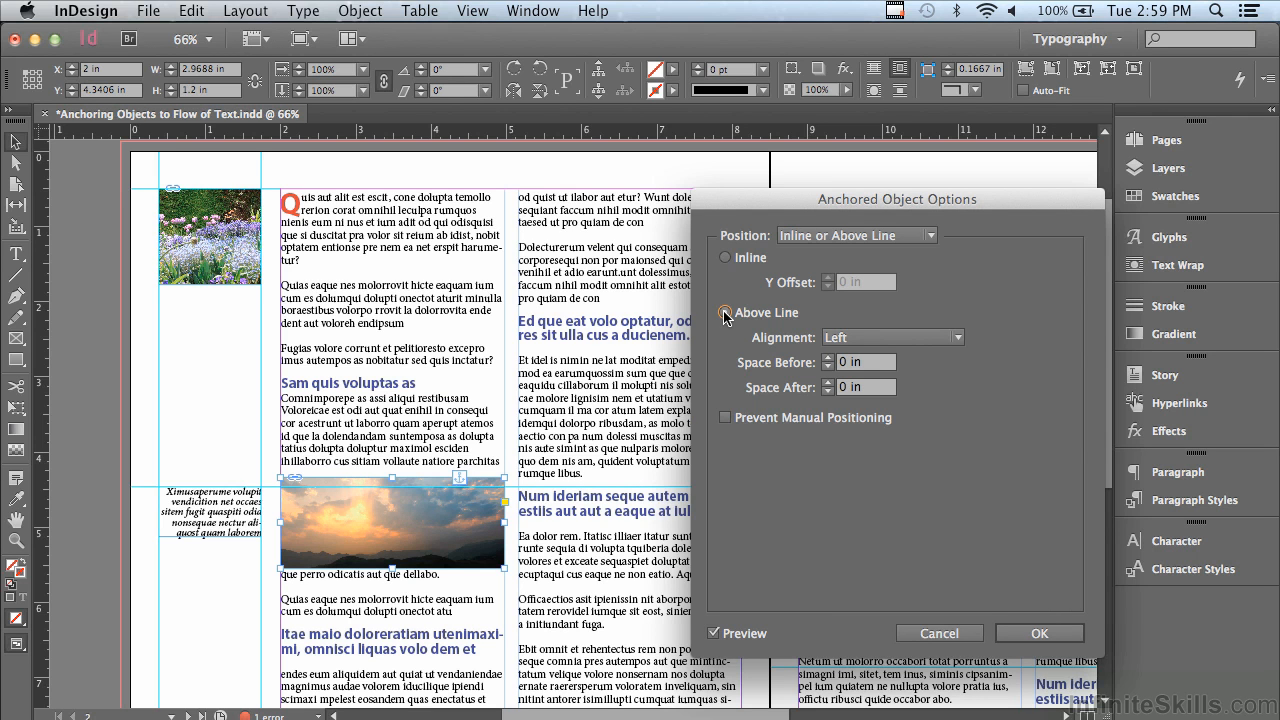
Step: Set the sunset image's anchored position to Custom and move it below its anchoring paragraph, at X 2 in and Y about 4.46 in
click(812, 237)
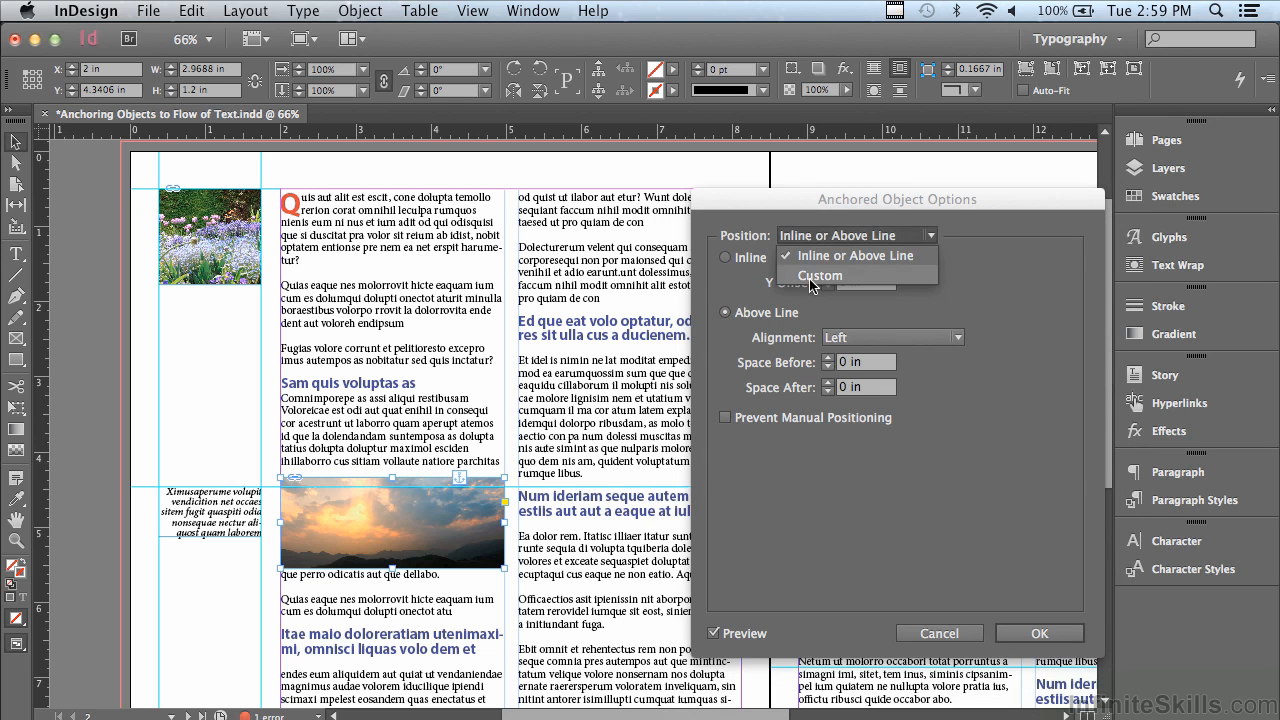
click(815, 276)
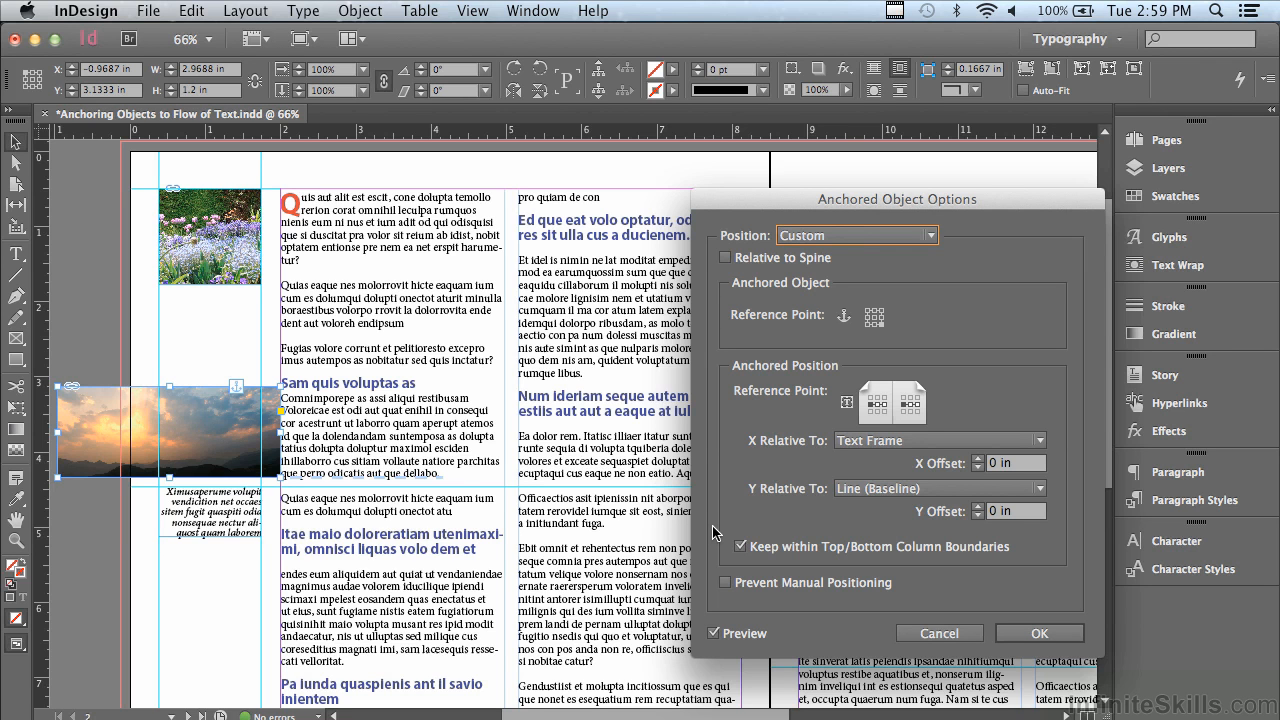
click(1045, 634)
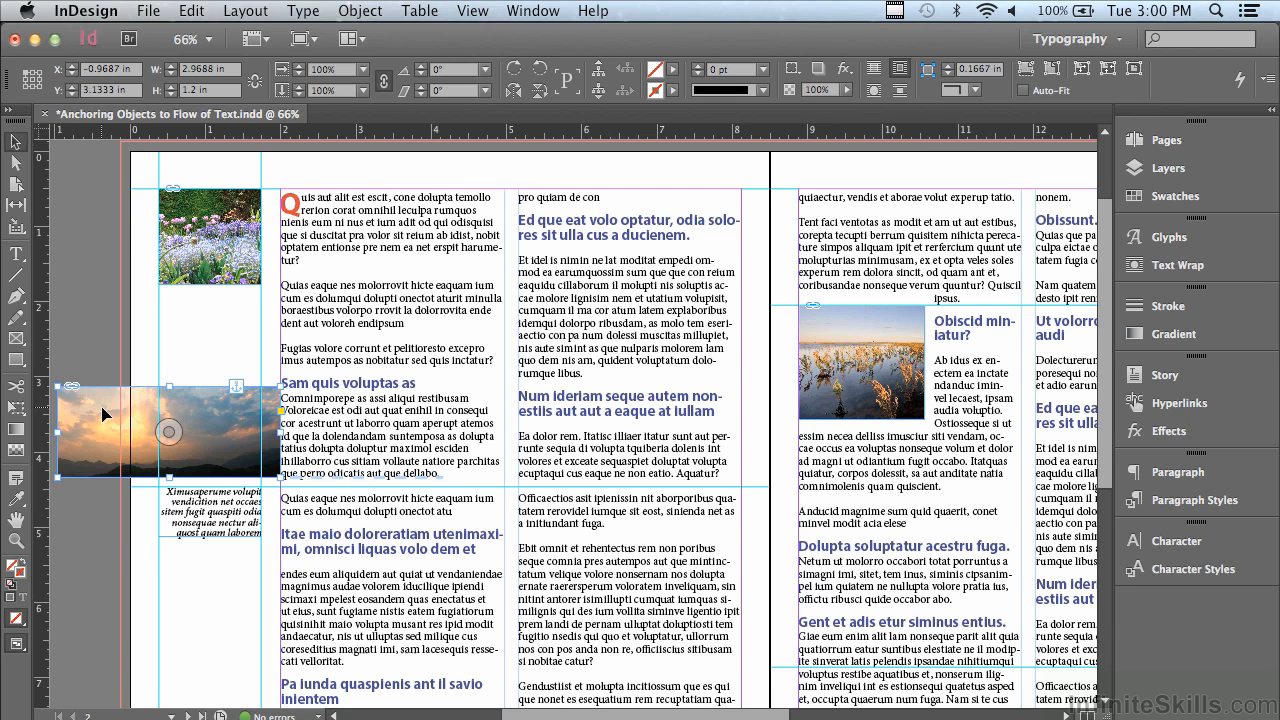
mouse_move(104, 414)
mouse_down()
mouse_move(309, 551)
mouse_move(340, 548)
mouse_up()
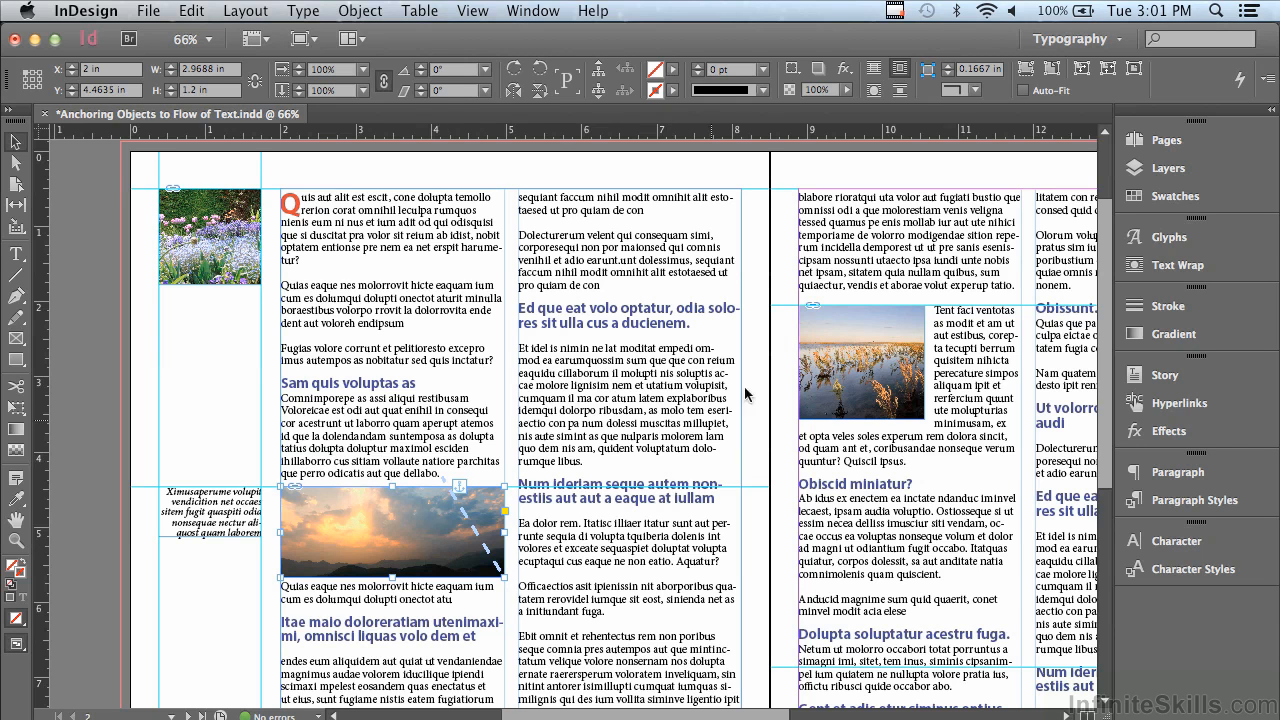
Step: Anchor the marsh photo on page 3 to the end of the paragraph ending "experup tatio." and move it to Y about 2.25 in
click(818, 333)
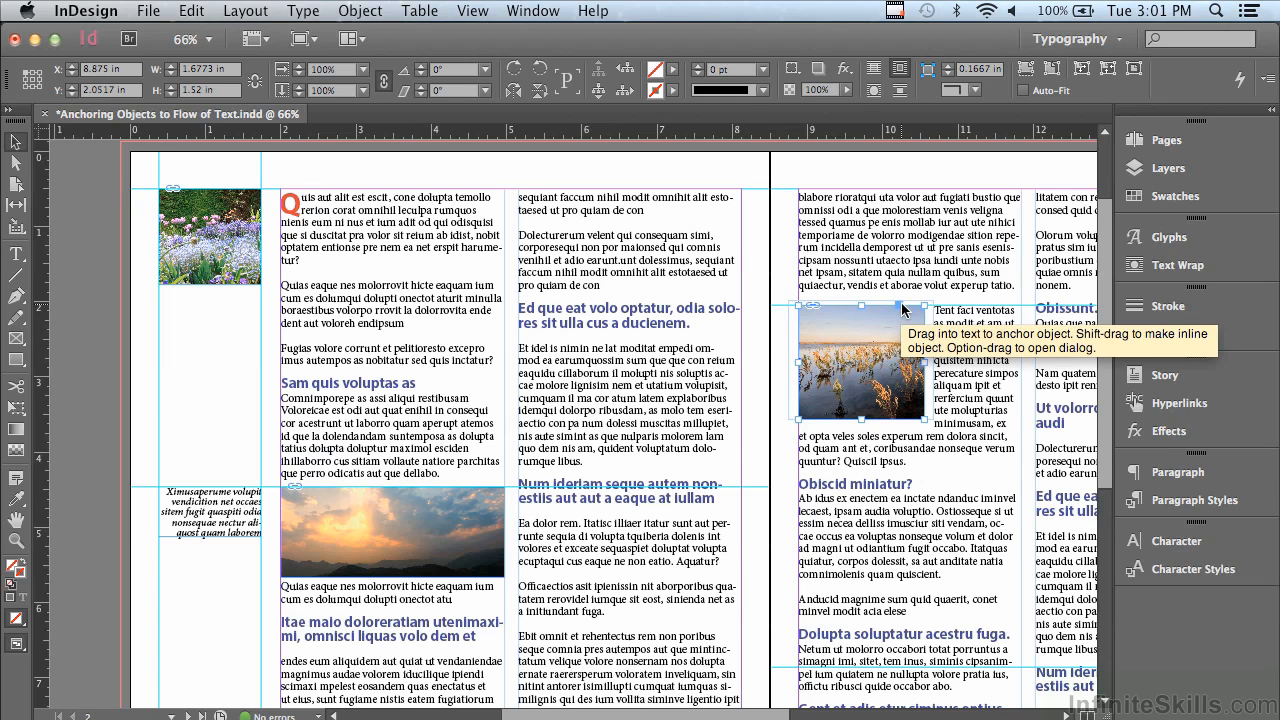
drag(903, 310, 1022, 295)
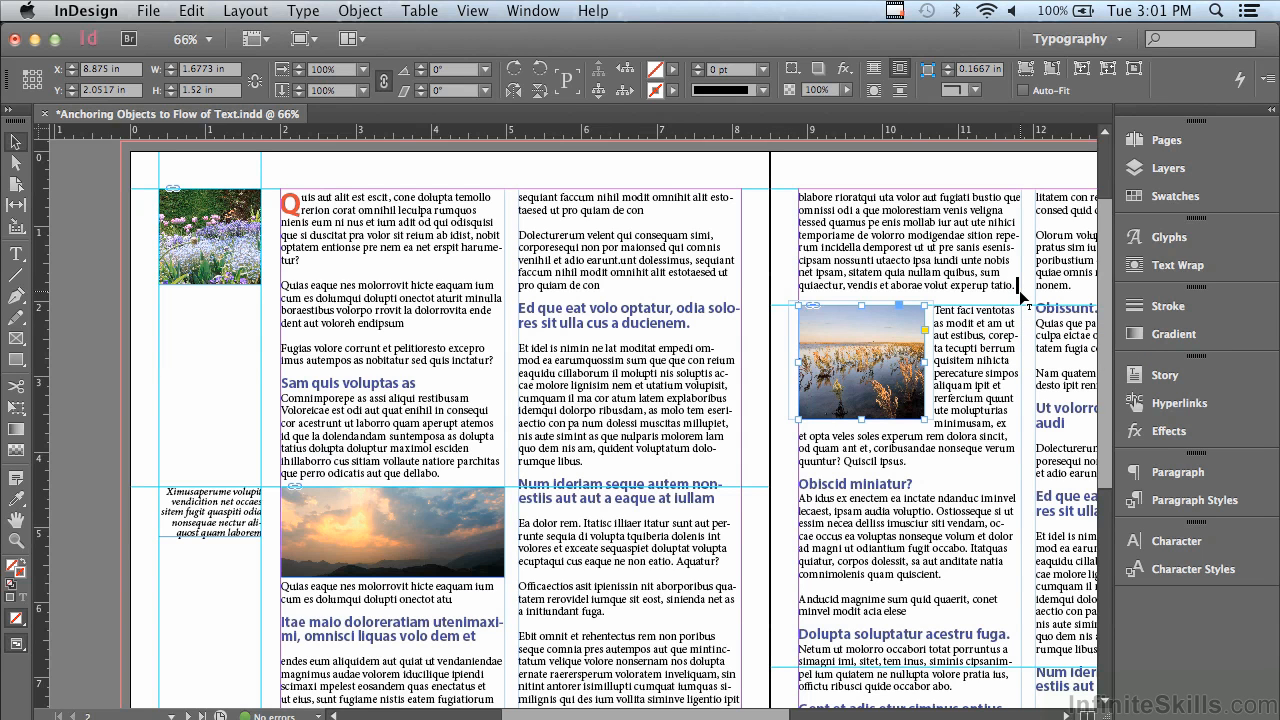
drag(1022, 295, 1022, 295)
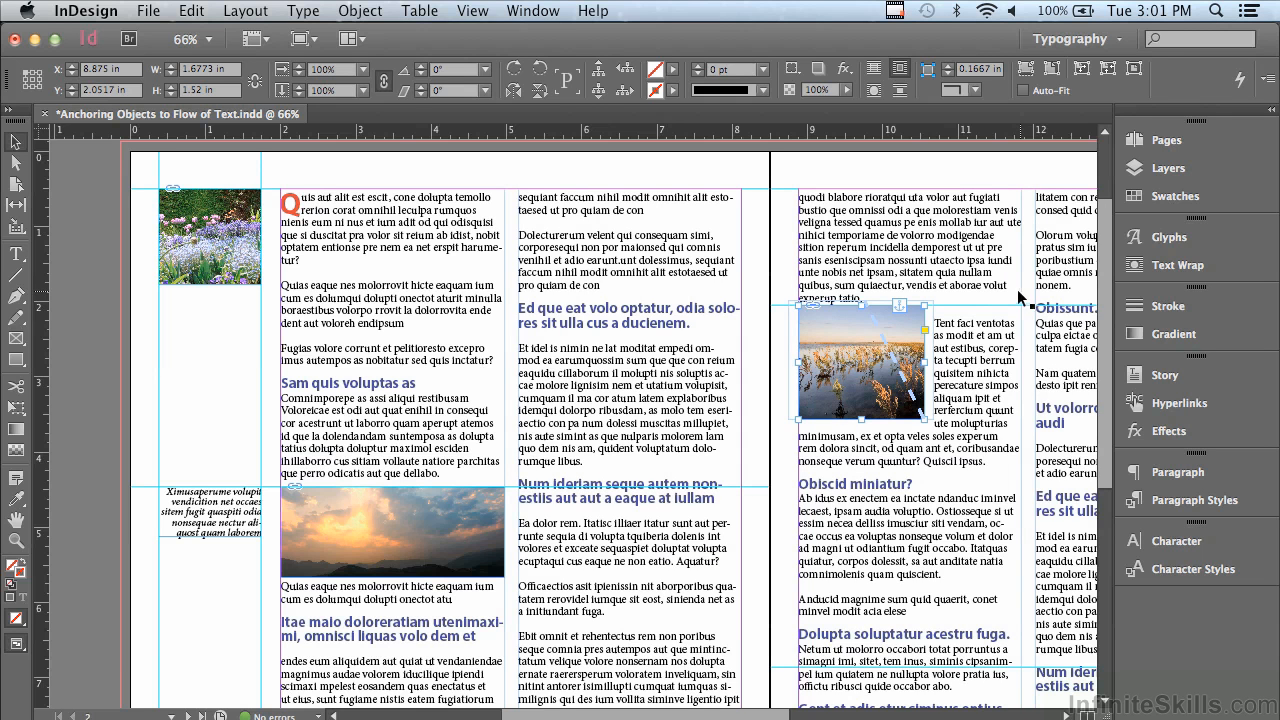
drag(825, 330, 826, 346)
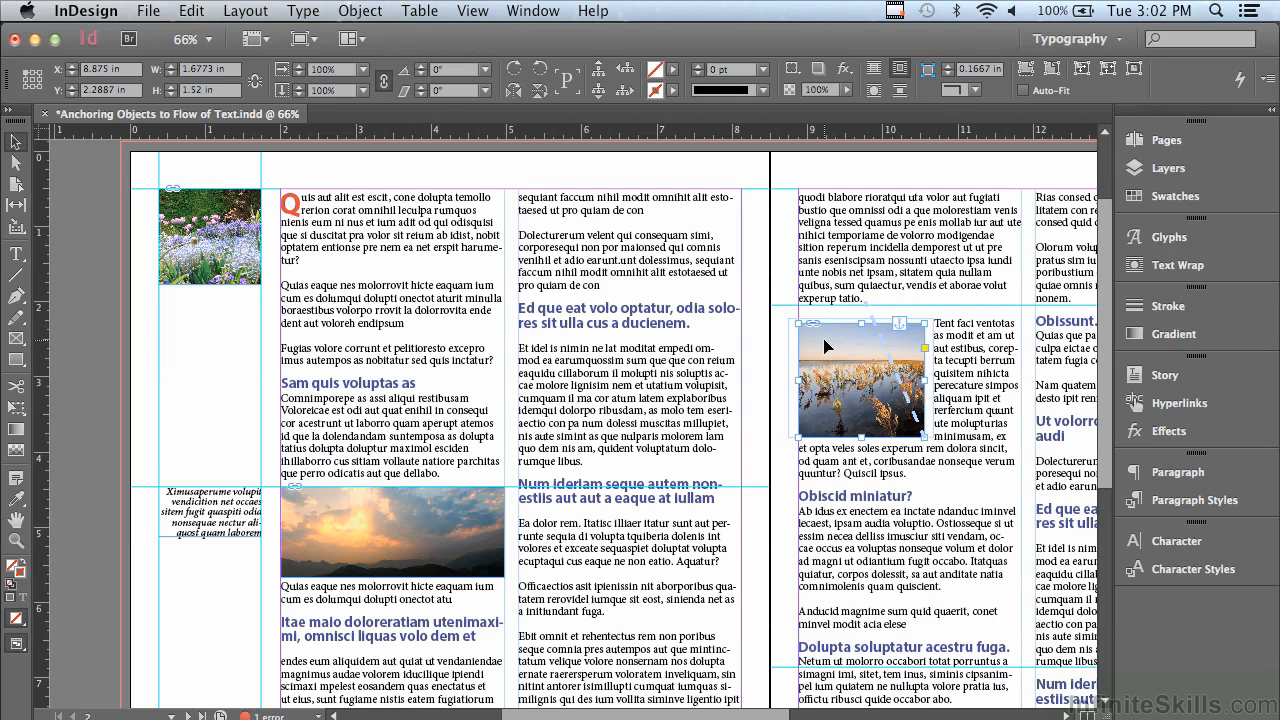
drag(826, 346, 826, 343)
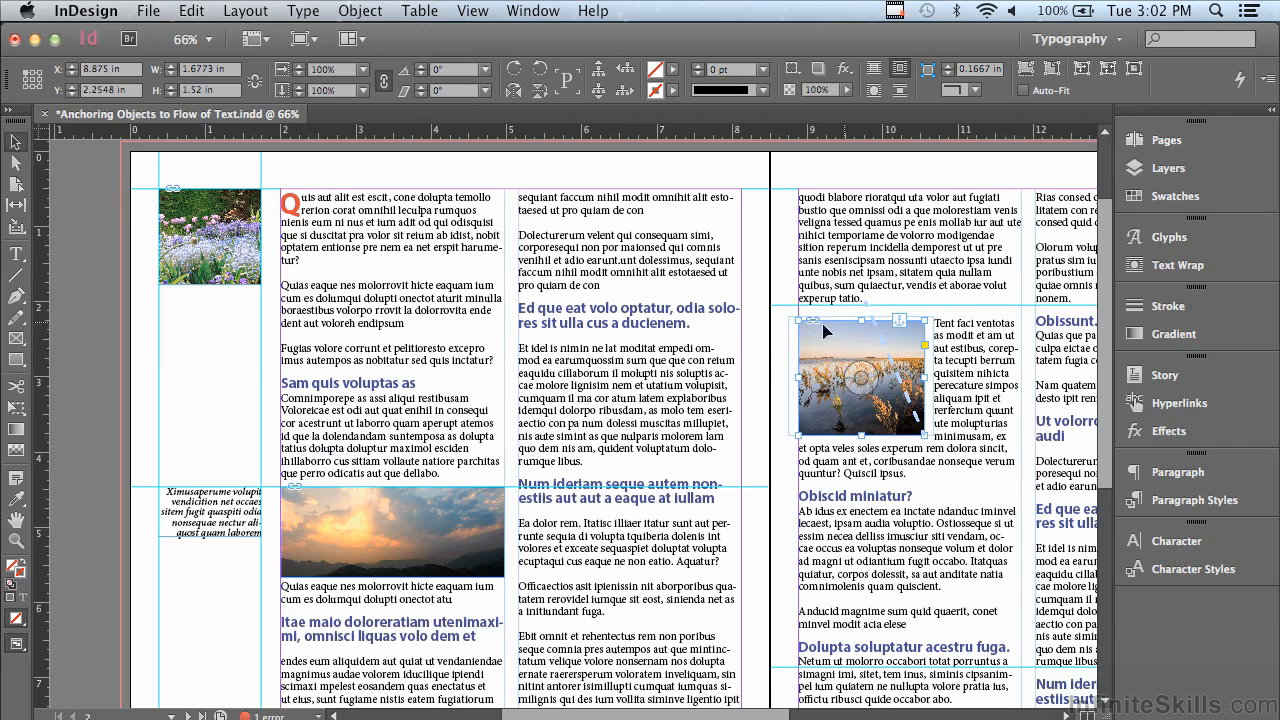
Step: Anchor the flower photo in the margin of page 2 to the start of the opening drop-cap paragraph
click(215, 237)
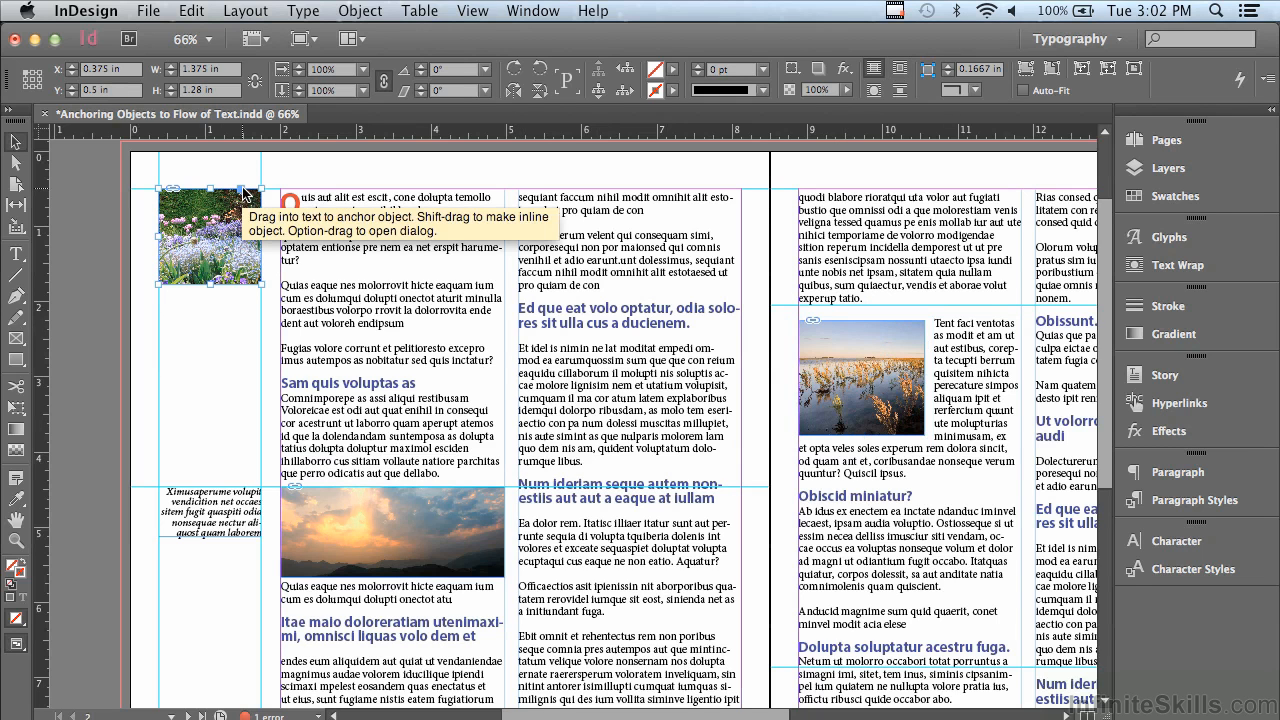
drag(244, 193, 285, 204)
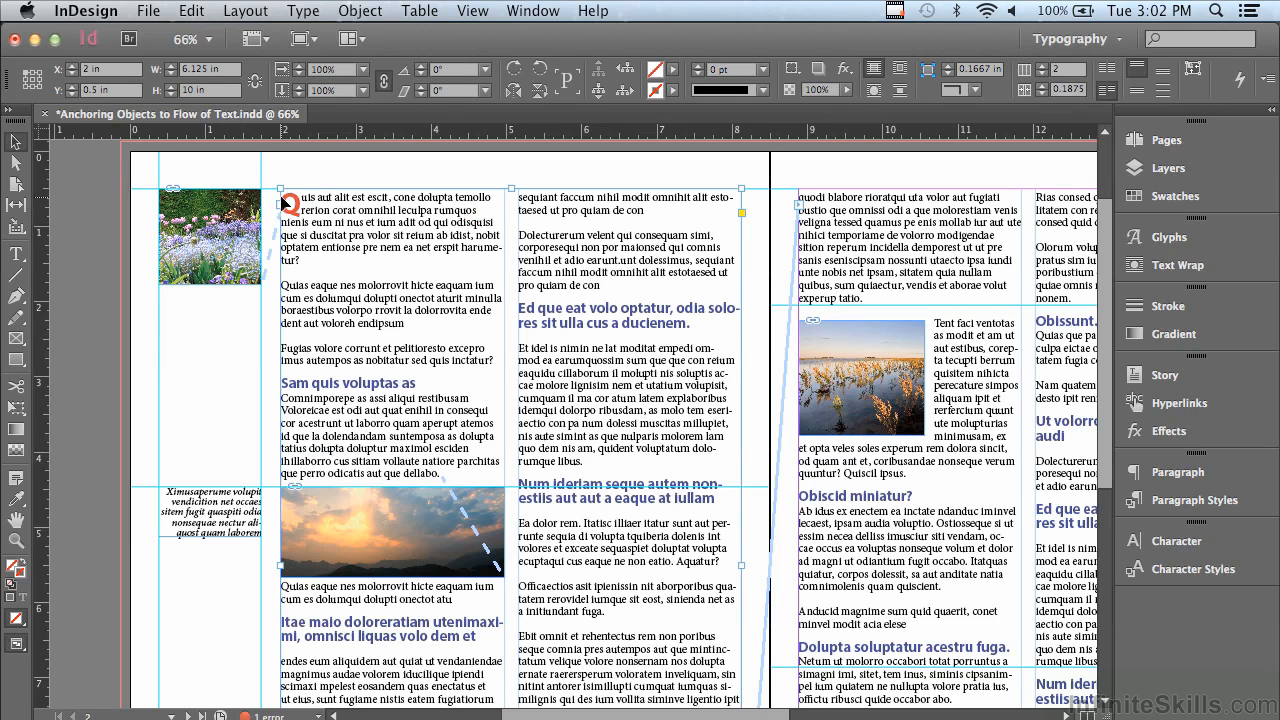